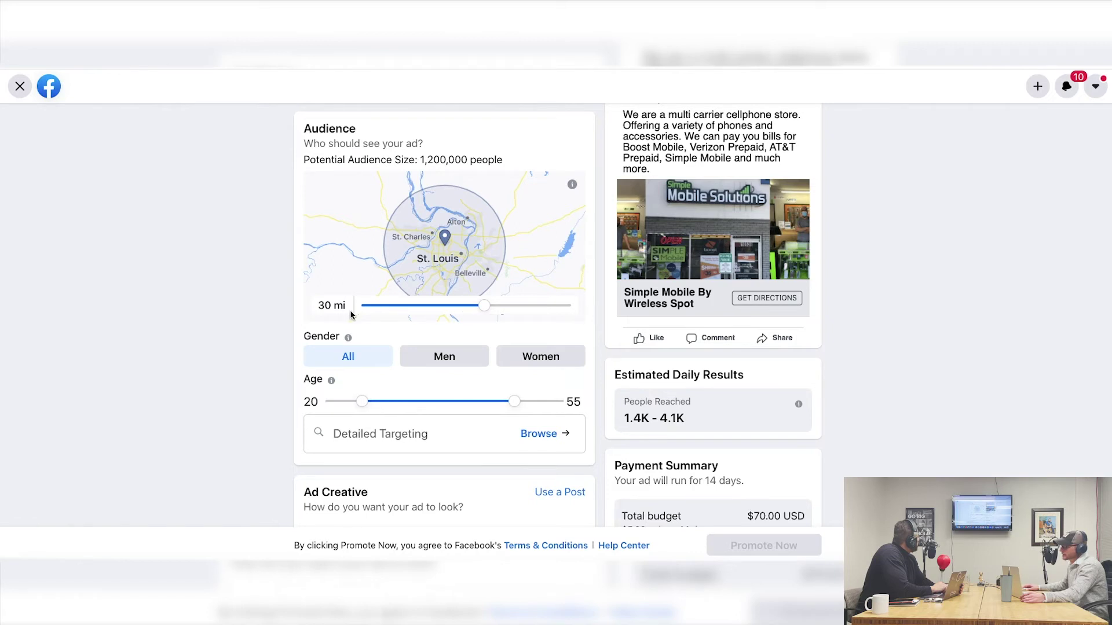
Step: Reduce the ad audience's radius around the store location to 5 mi
drag(486, 307, 398, 310)
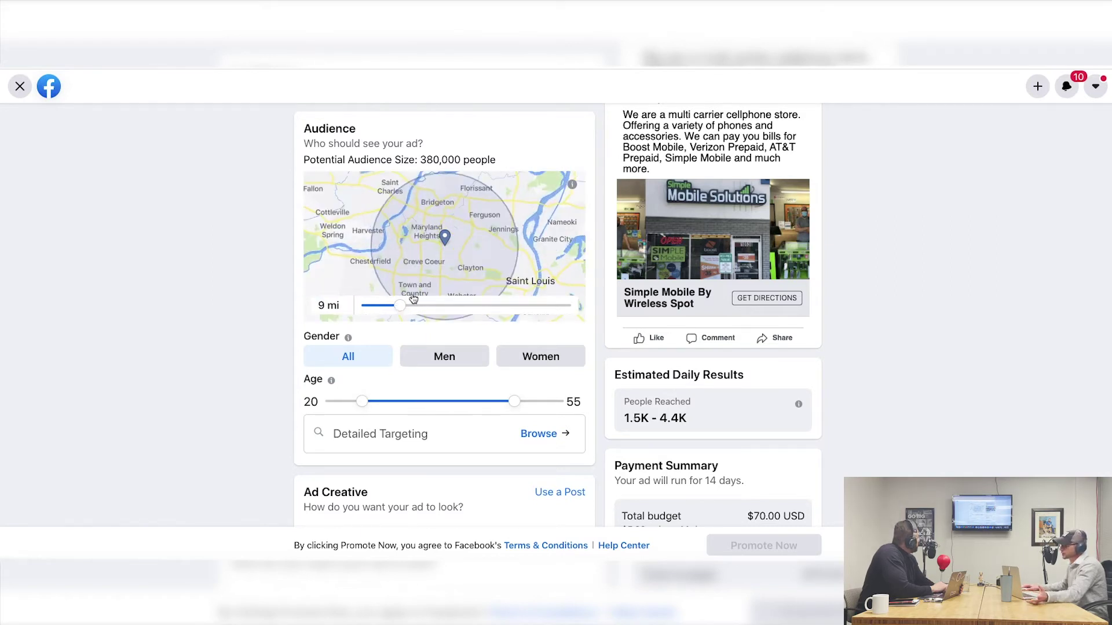
drag(400, 307, 381, 312)
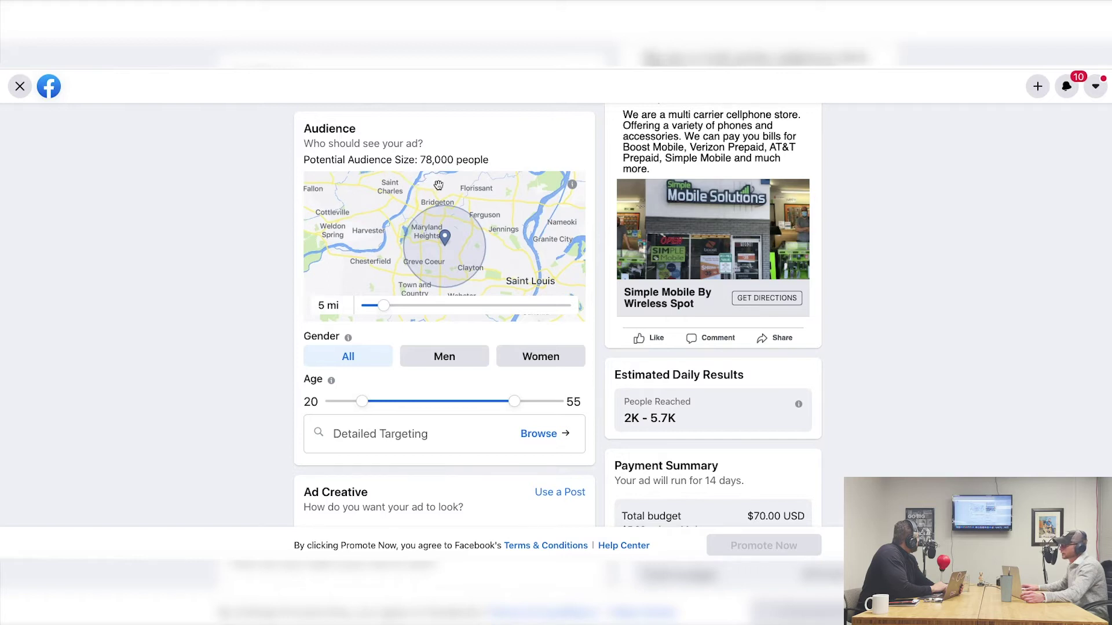
Step: Change the ad's button label to Call Now in the Ad Creative section
scroll(437, 183, down, 1)
scroll(442, 191, down, 1)
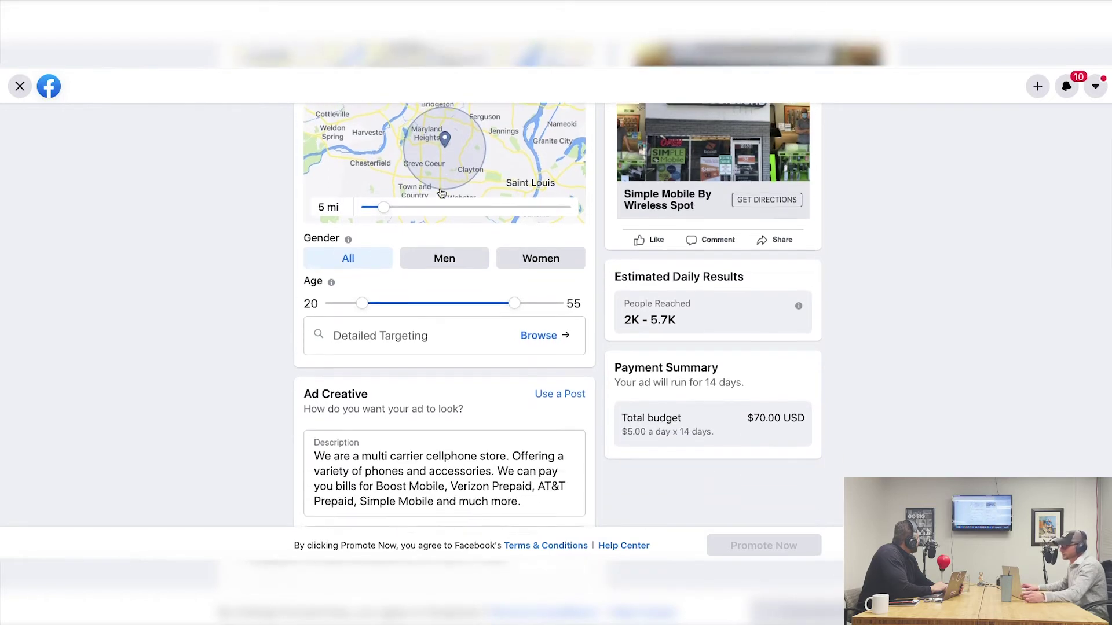
scroll(229, 244, down, 1)
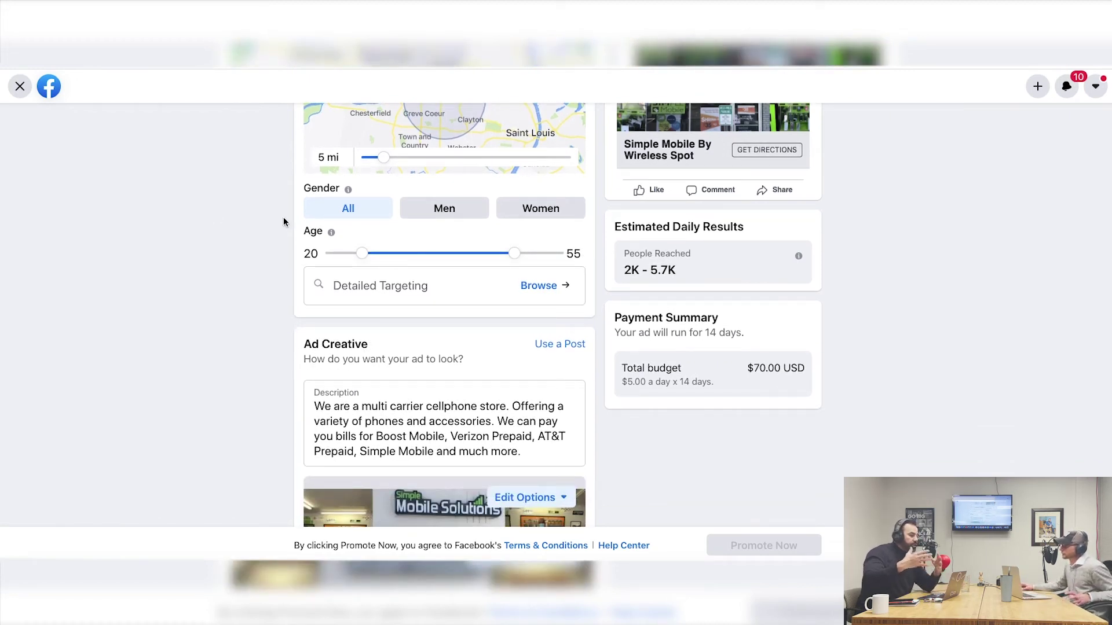
scroll(389, 259, down, 7)
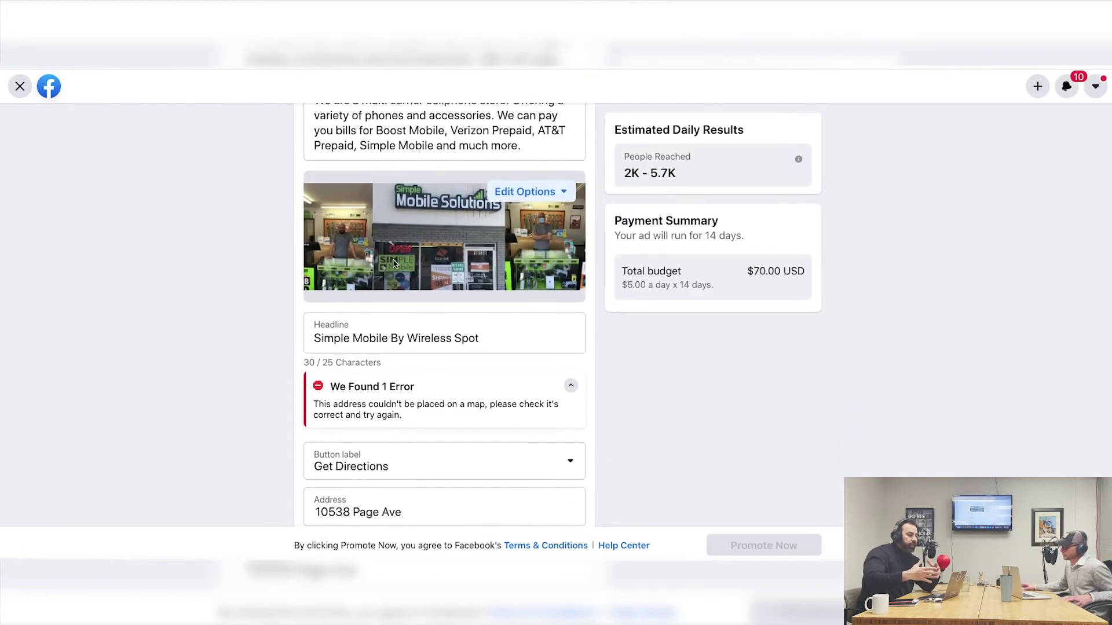
click(426, 428)
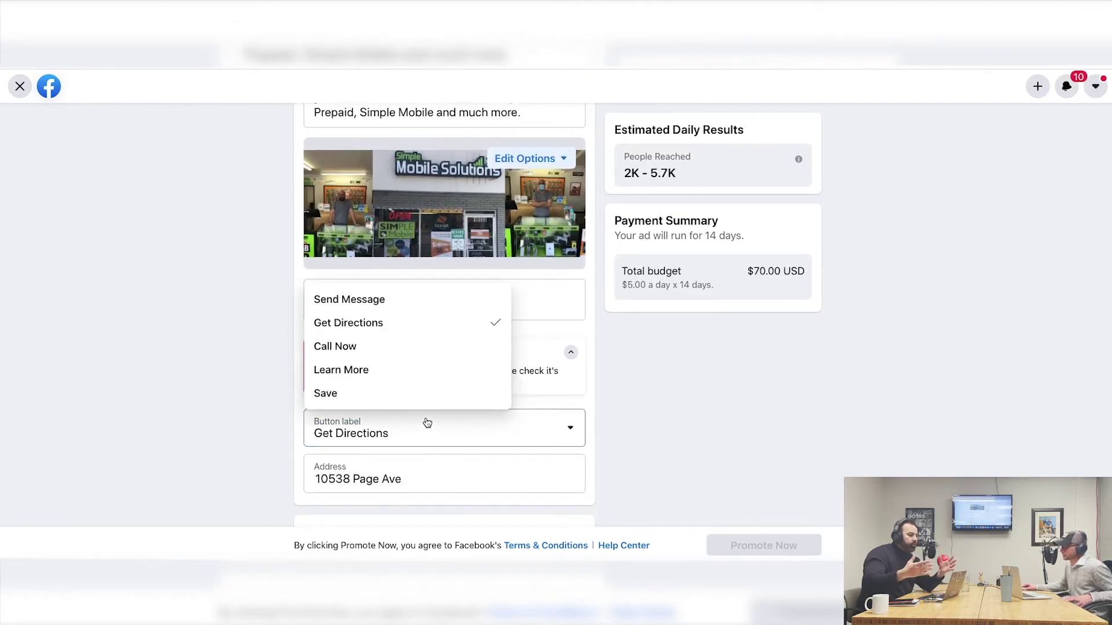
click(381, 355)
Step: Replace the ad creative's description with "Huge Holiday Sale!"
scroll(260, 364, up, 5)
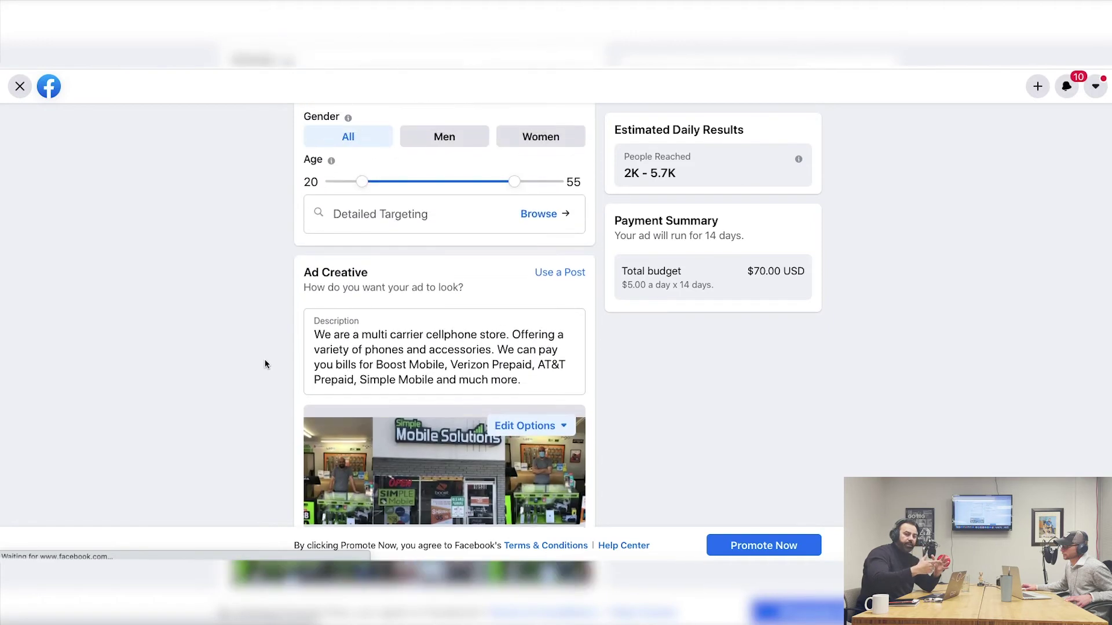
scroll(265, 364, up, 1)
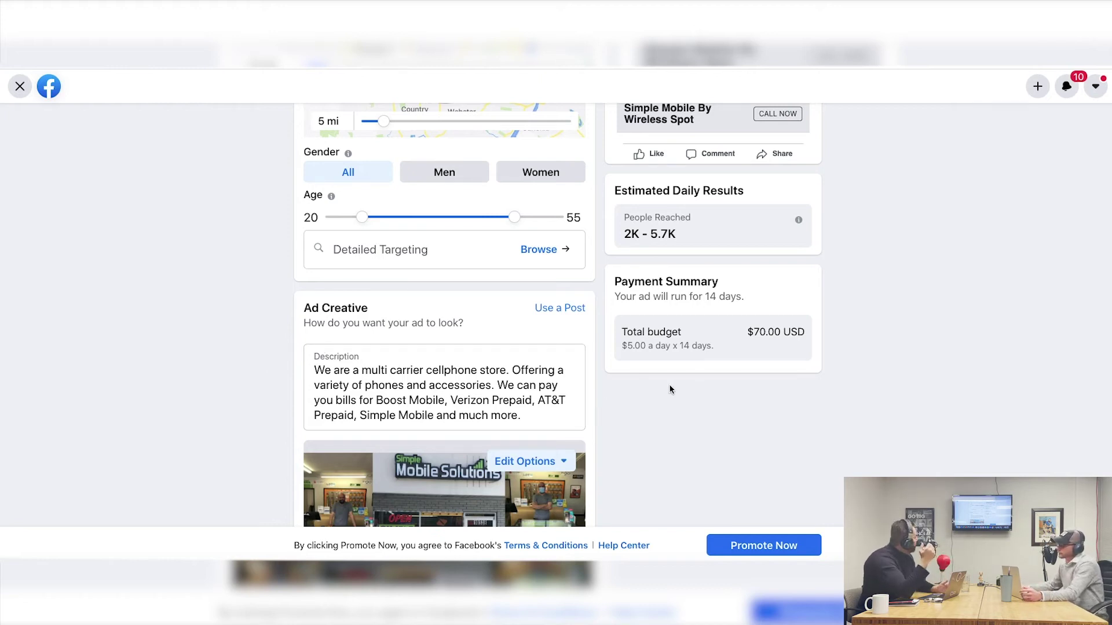
scroll(501, 347, up, 1)
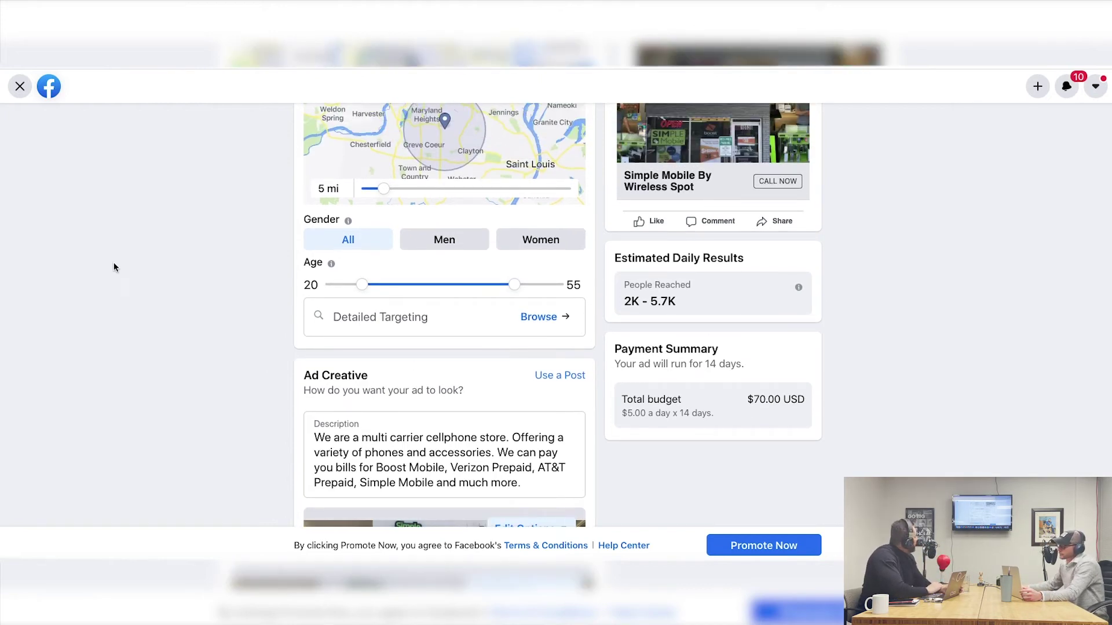
scroll(183, 270, down, 1)
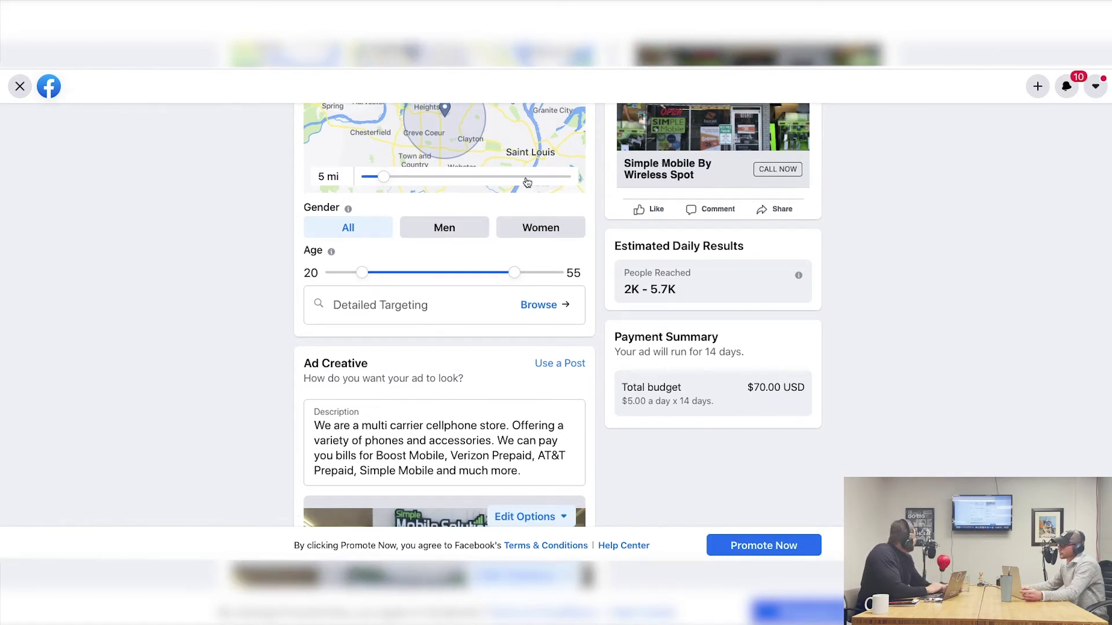
scroll(251, 224, down, 1)
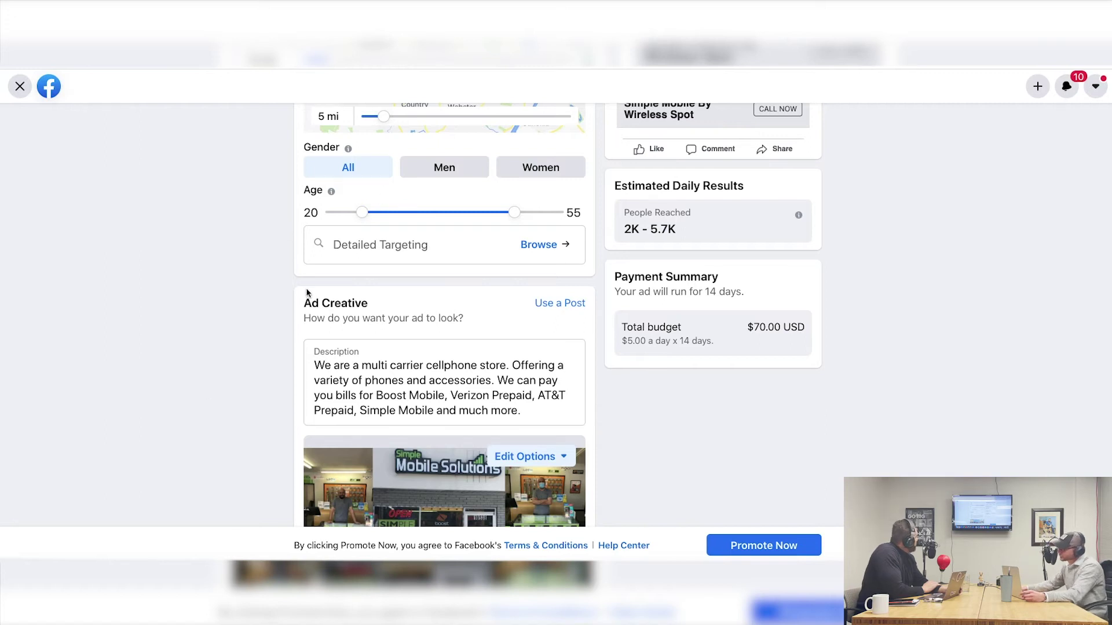
scroll(292, 301, down, 1)
scroll(489, 256, down, 1)
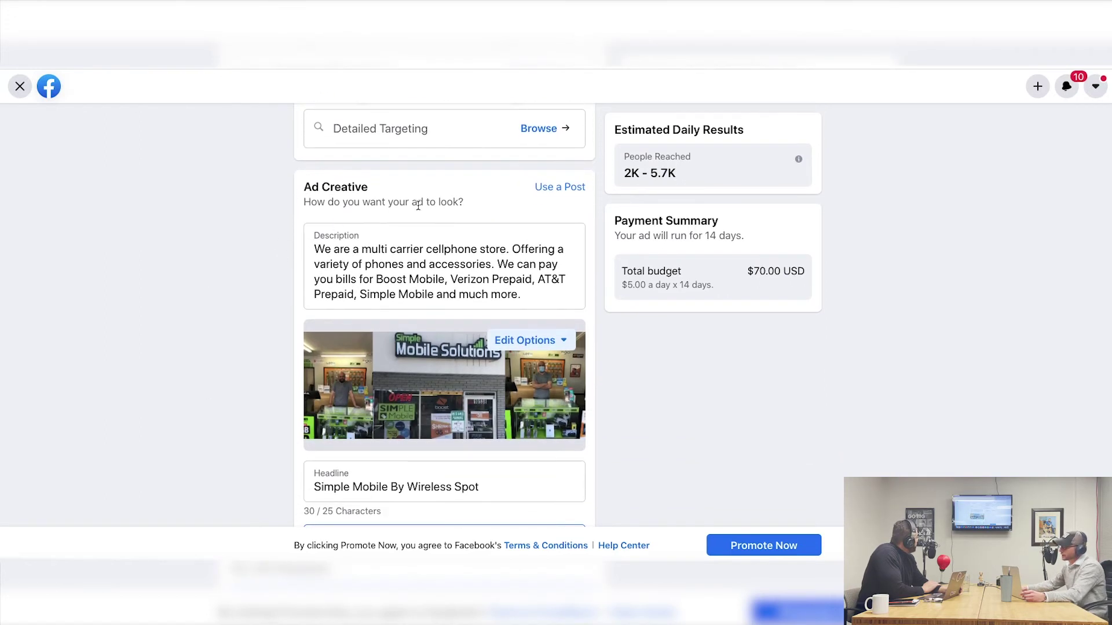
drag(539, 292, 299, 255)
key(BackSpace)
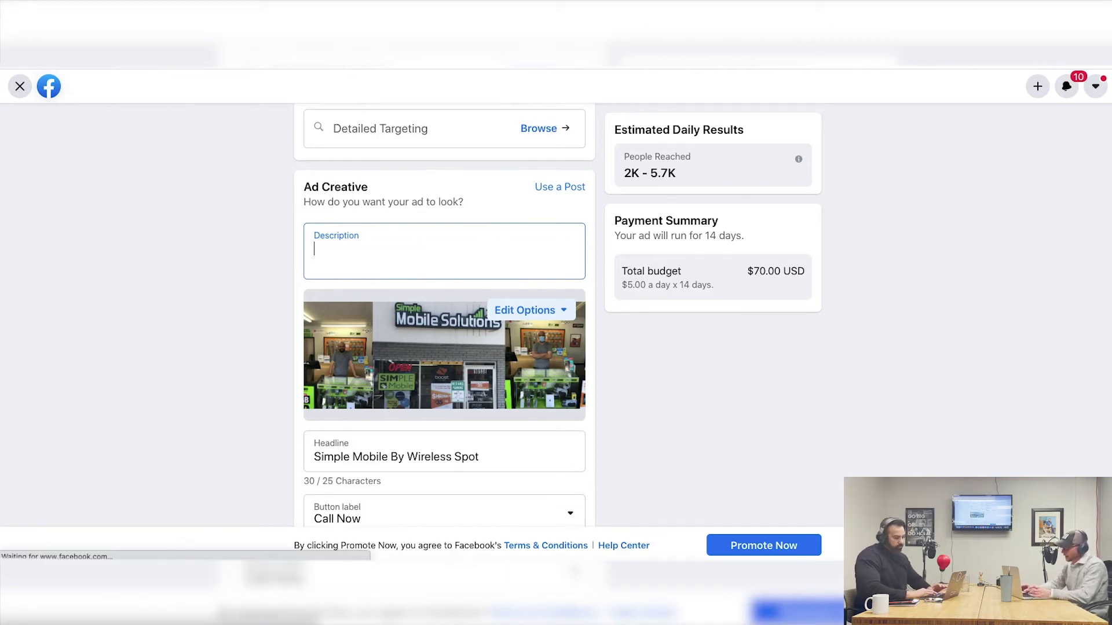
text(Huge )
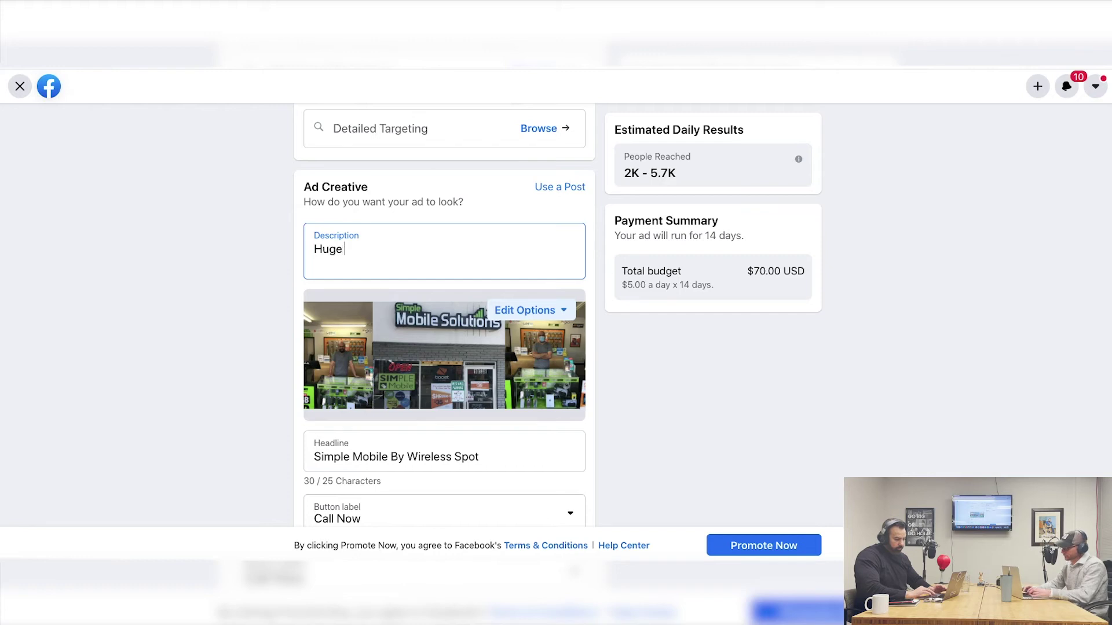
text(Holida)
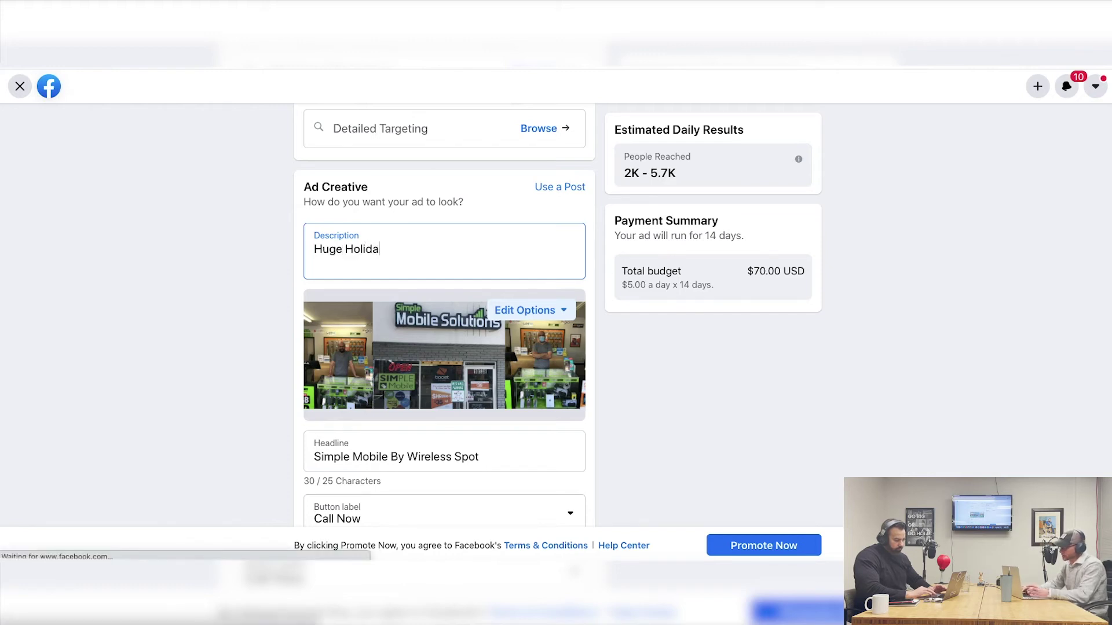
text(y Sale!)
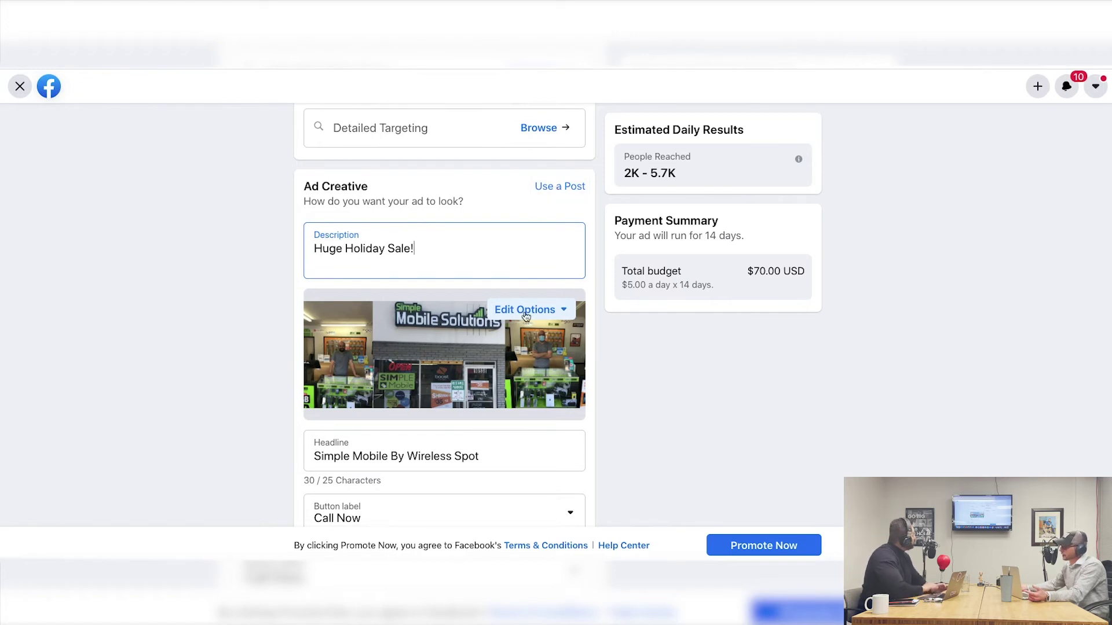
Step: Upload the 1aSpotPromo picture from the Desktop as the ad's new image
click(563, 311)
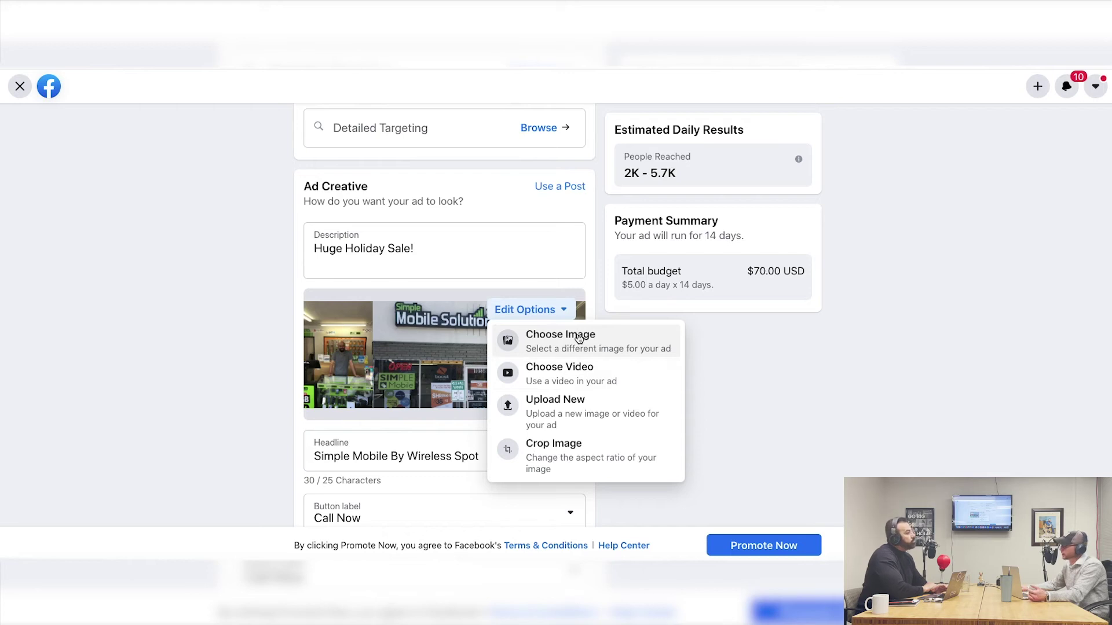
click(552, 409)
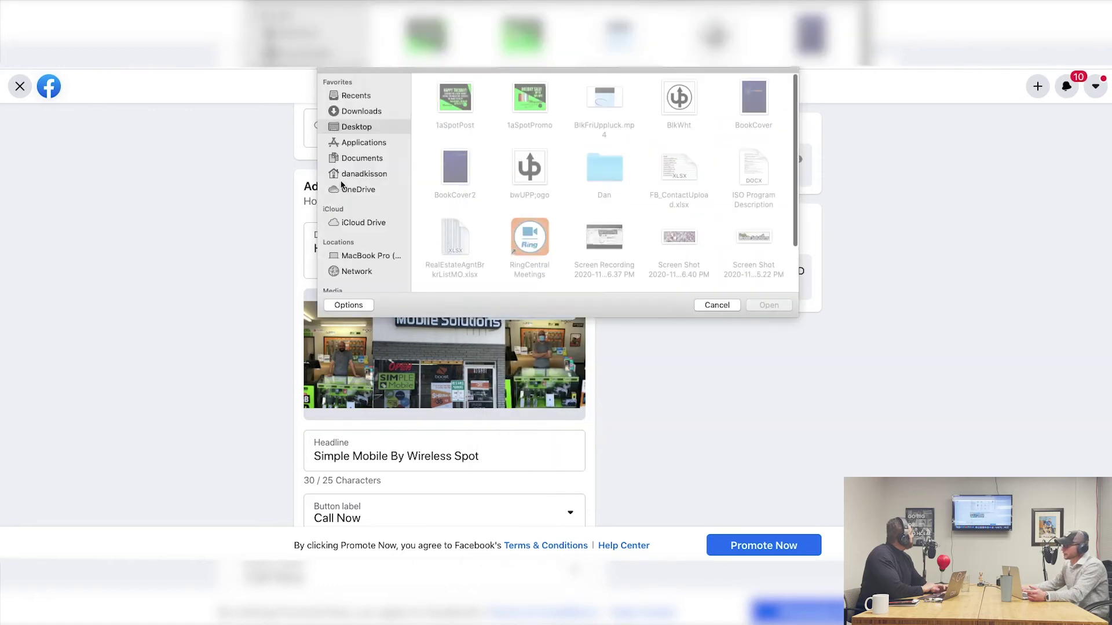
click(536, 108)
click(767, 305)
Step: Delete "By Wireless Spot" from the ad headline
scroll(817, 285, down, 2)
drag(479, 377, 392, 378)
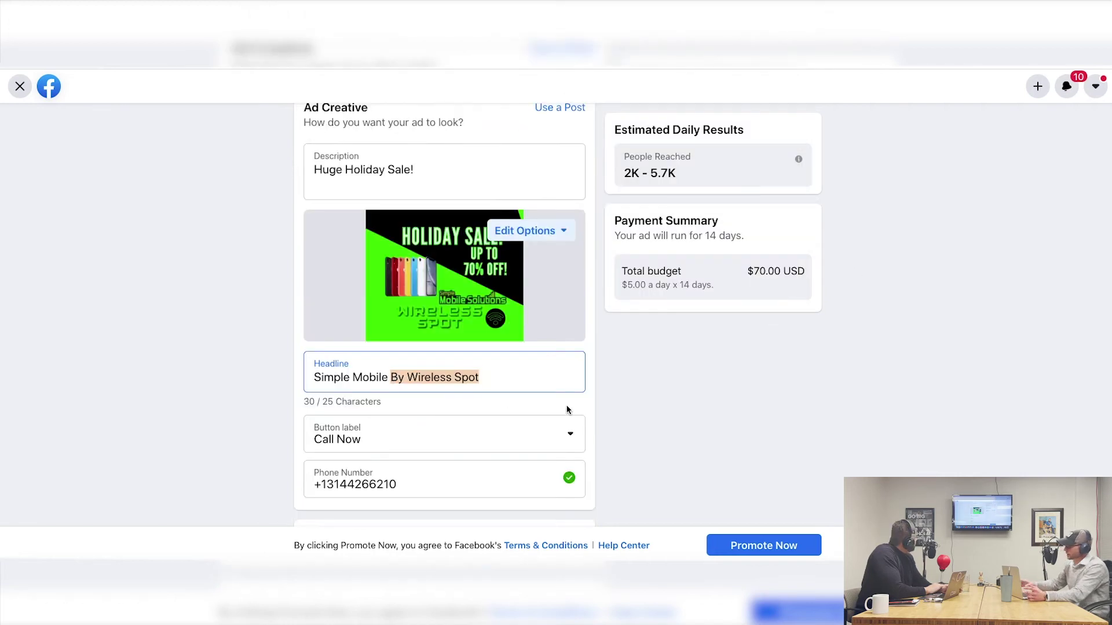
key(BackSpace)
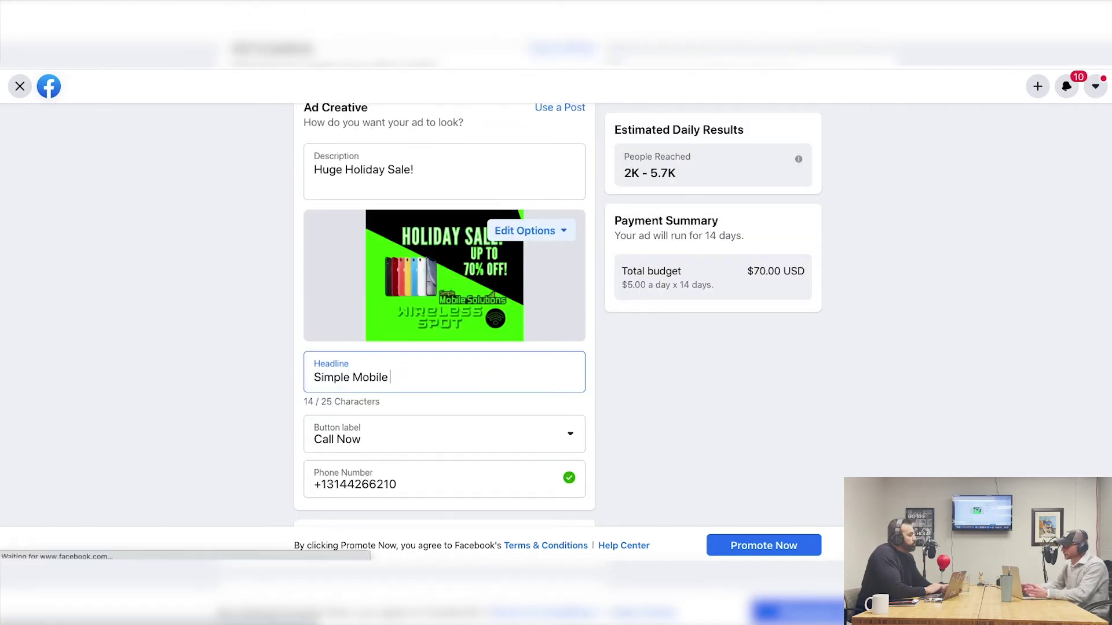
text(Holiday Sal)
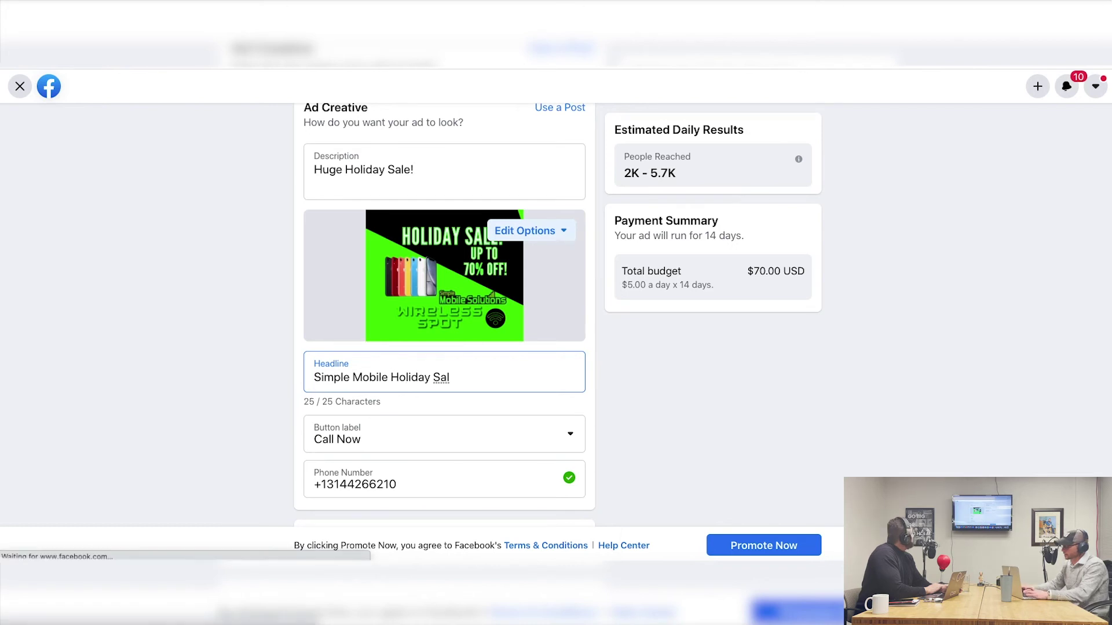
key(BackSpace)
key(BackSpace)
key(BackSpace)
key(BackSpace)
key(BackSpace)
key(BackSpace)
key(BackSpace)
key(BackSpace)
key(BackSpace)
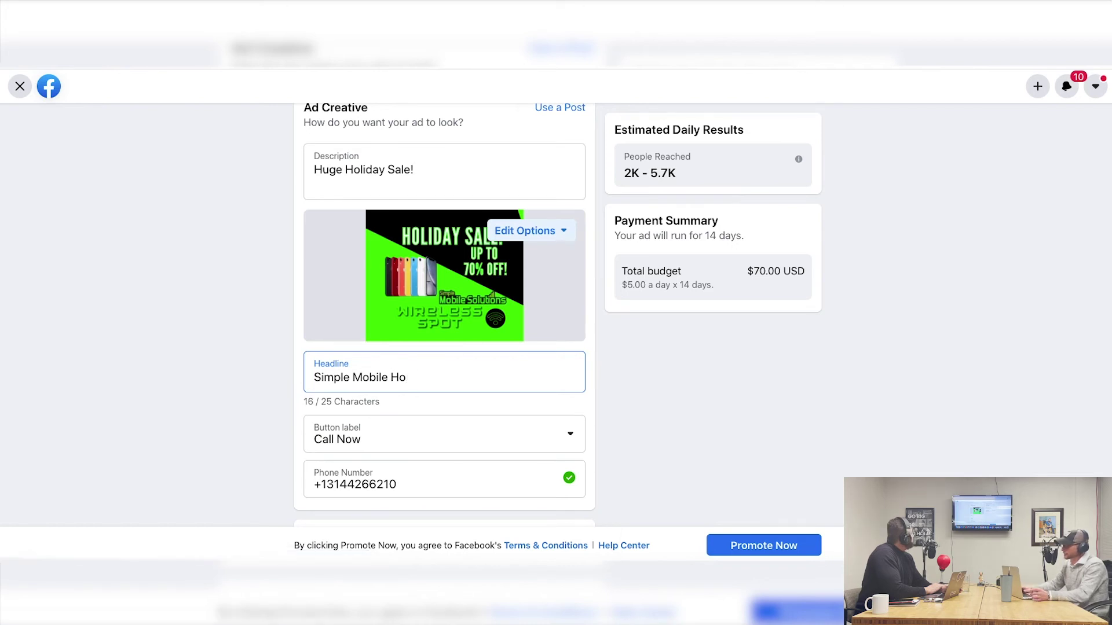
key(BackSpace)
Step: Complete the headline as "Simple Mobile Deals!" and reselect Call Now as the button label
text(Deals!)
scroll(424, 328, down, 1)
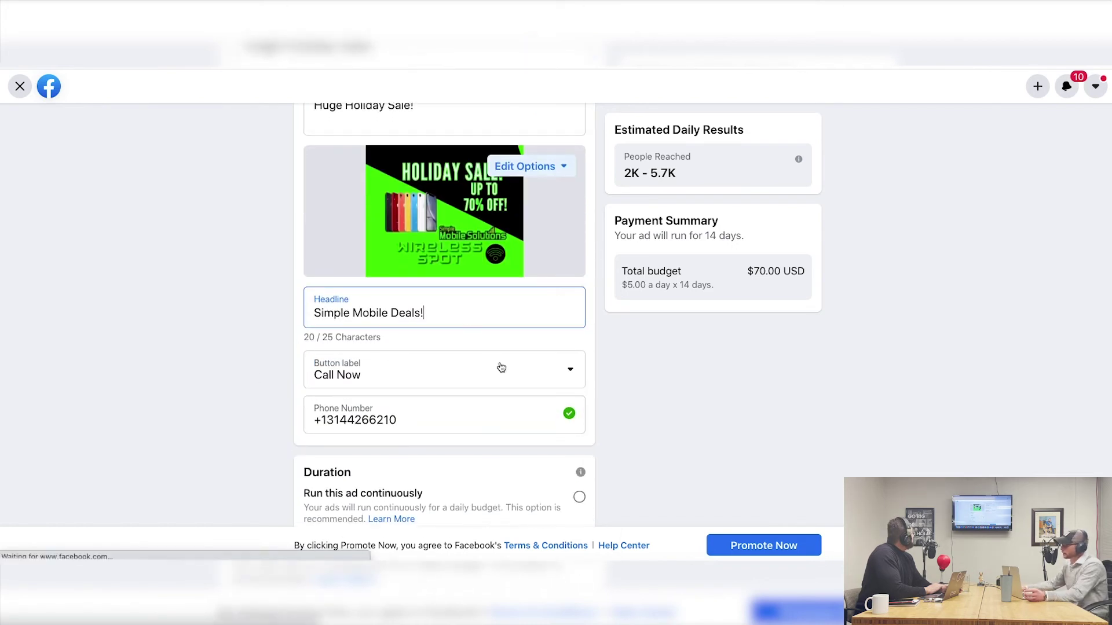
click(472, 377)
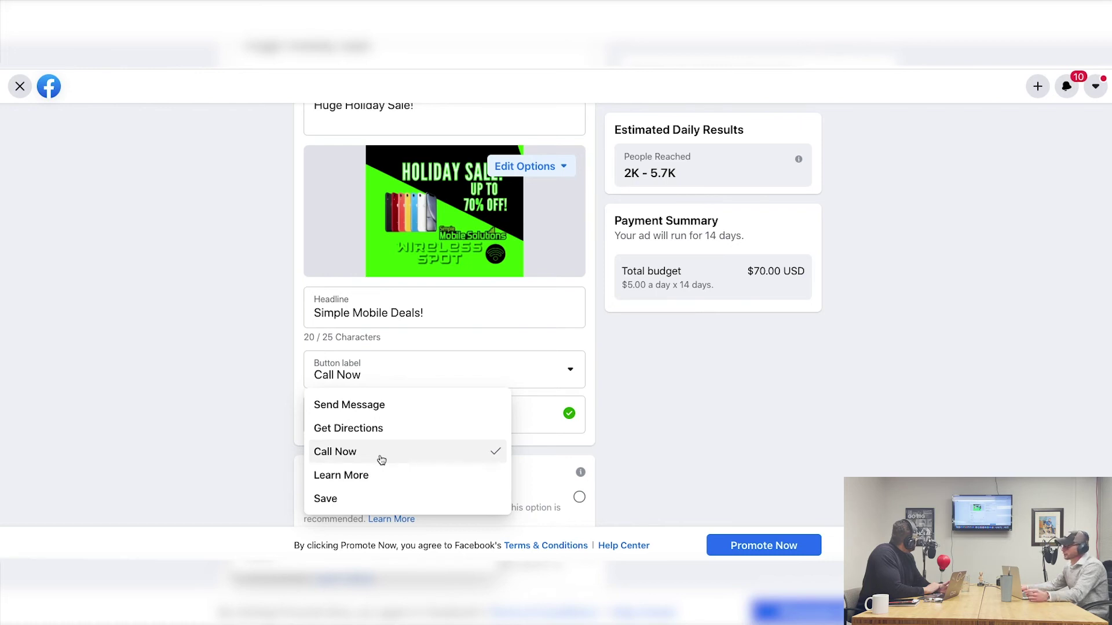
click(351, 452)
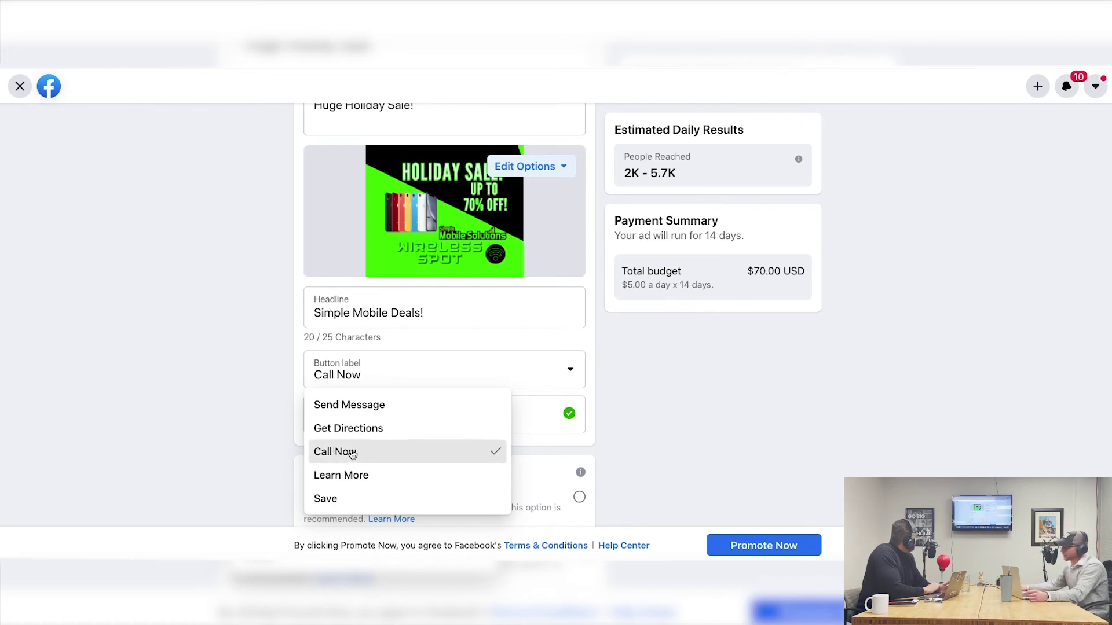
Step: Review the ad's duration, daily budget, estimated daily results and payment summary, and expand the placement options
scroll(280, 425, down, 3)
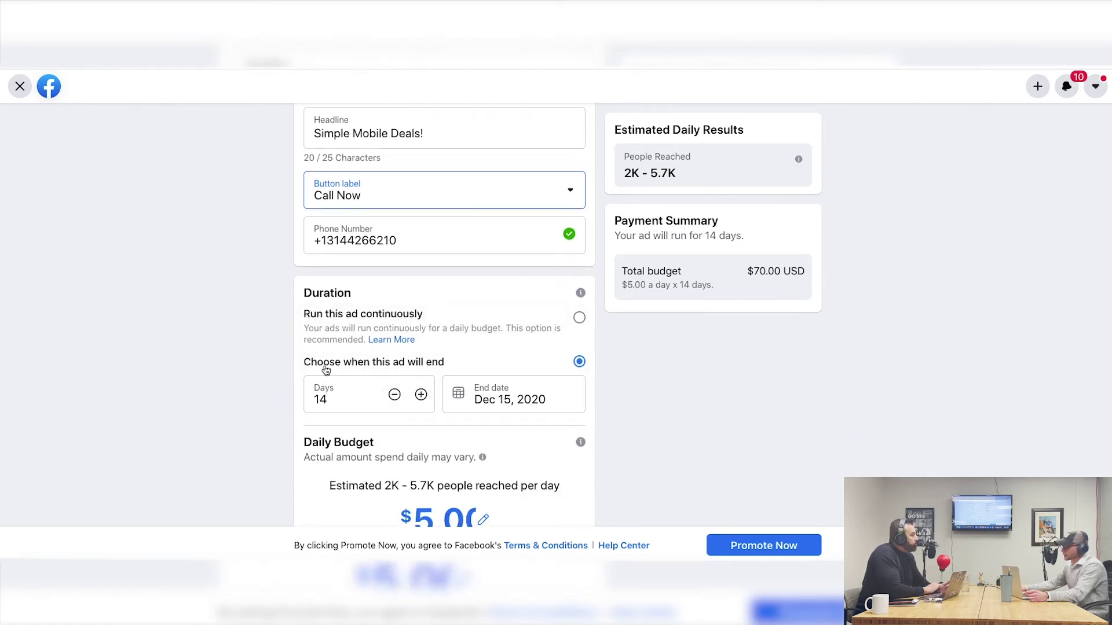
scroll(776, 428, down, 1)
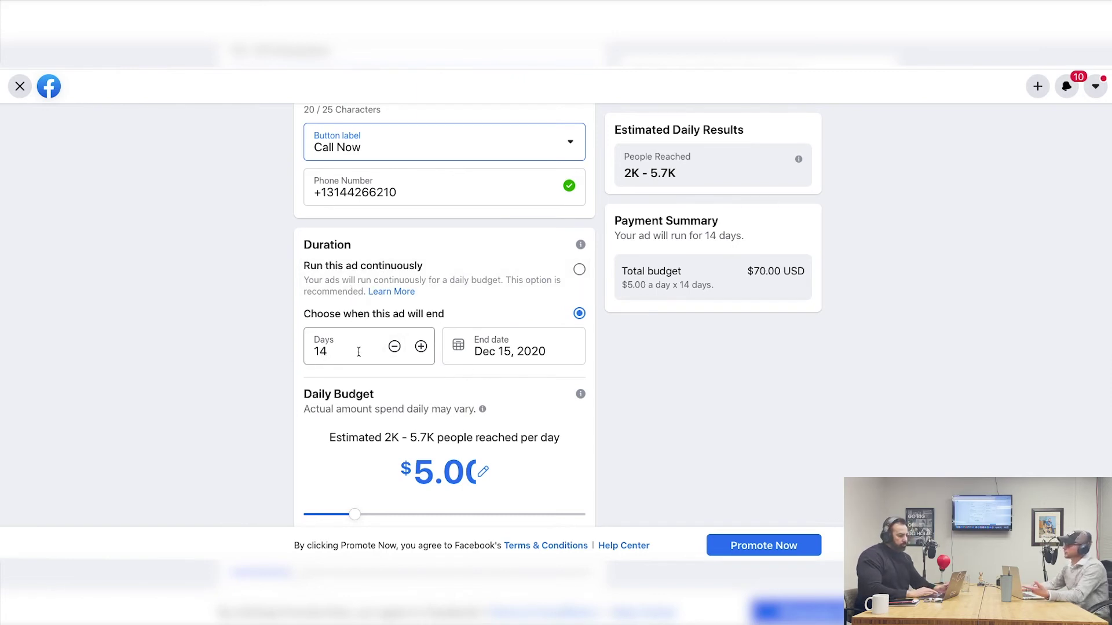
scroll(827, 333, down, 1)
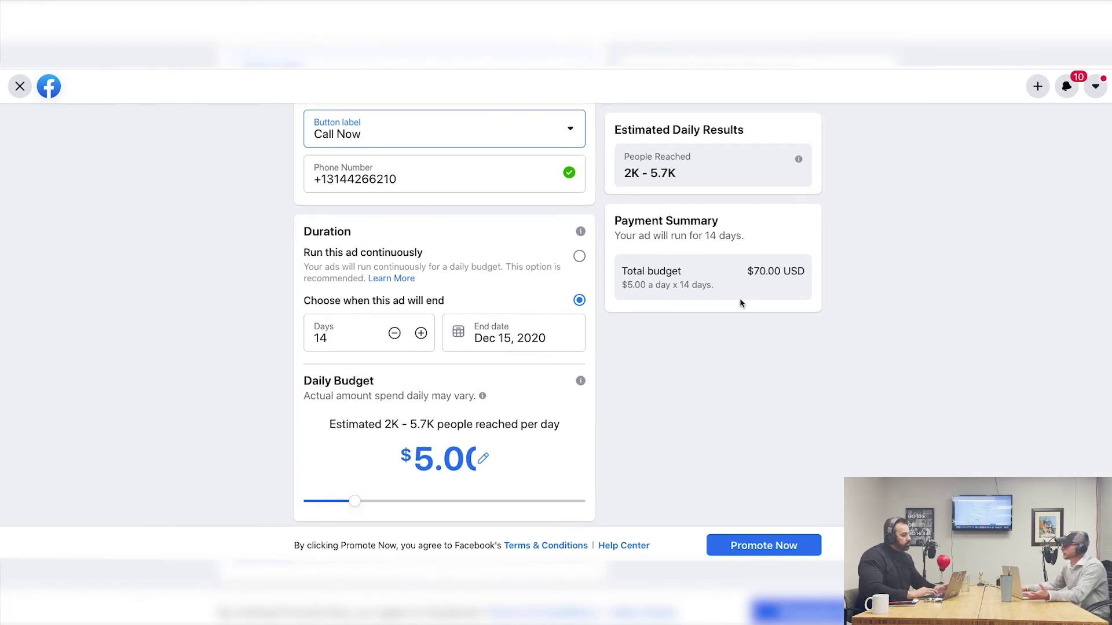
scroll(734, 319, down, 2)
scroll(731, 337, up, 2)
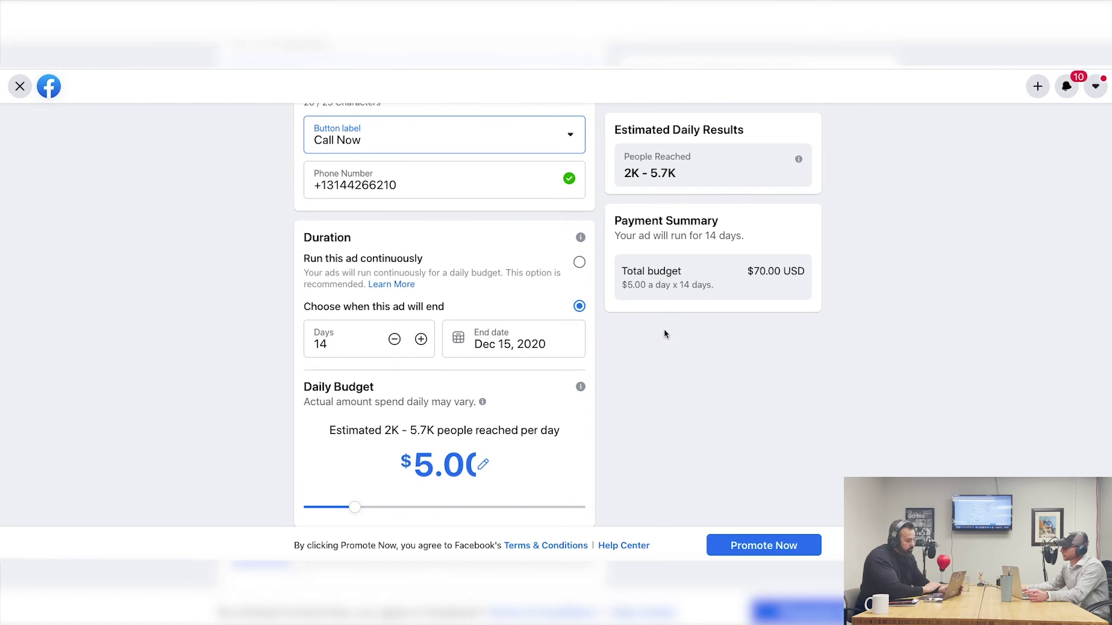
scroll(664, 330, up, 2)
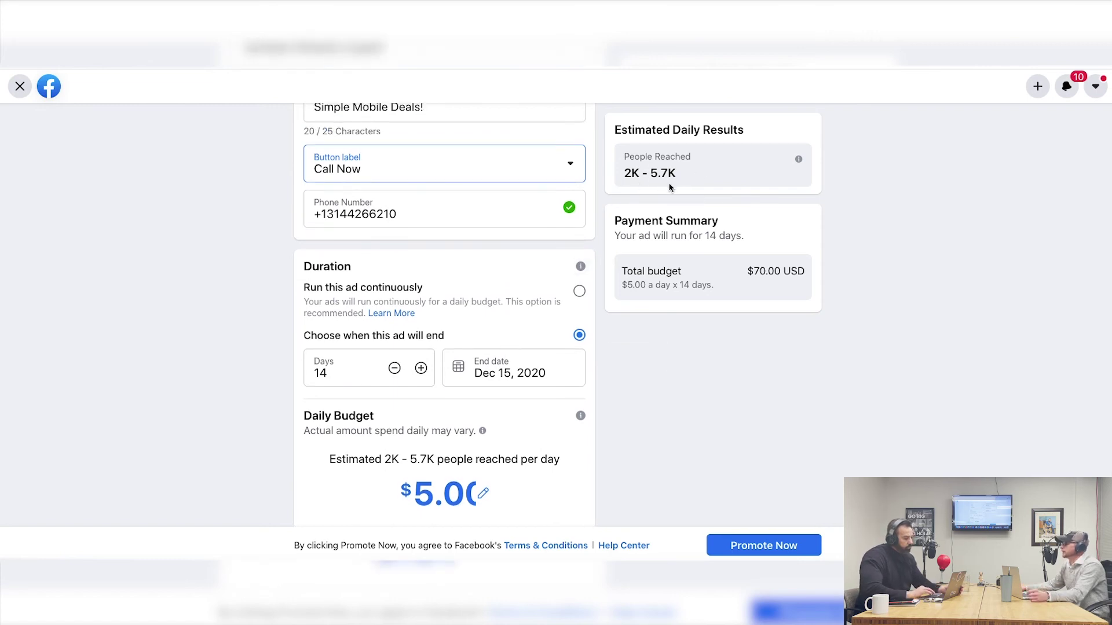
scroll(579, 347, down, 5)
scroll(504, 372, up, 3)
scroll(504, 231, down, 2)
scroll(505, 230, down, 2)
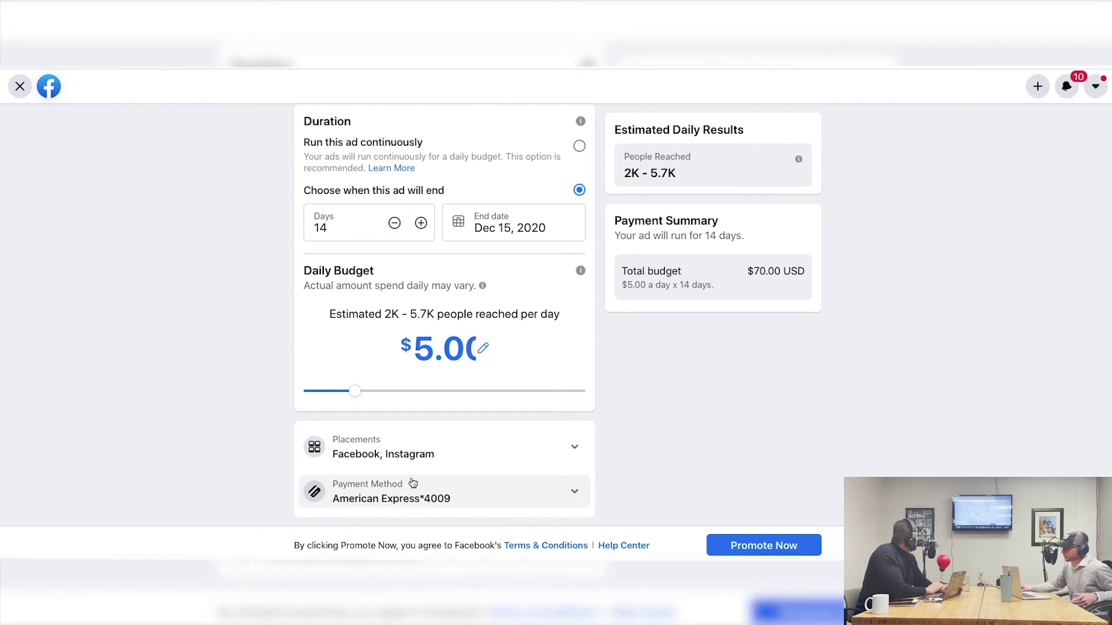
click(576, 449)
scroll(489, 457, down, 2)
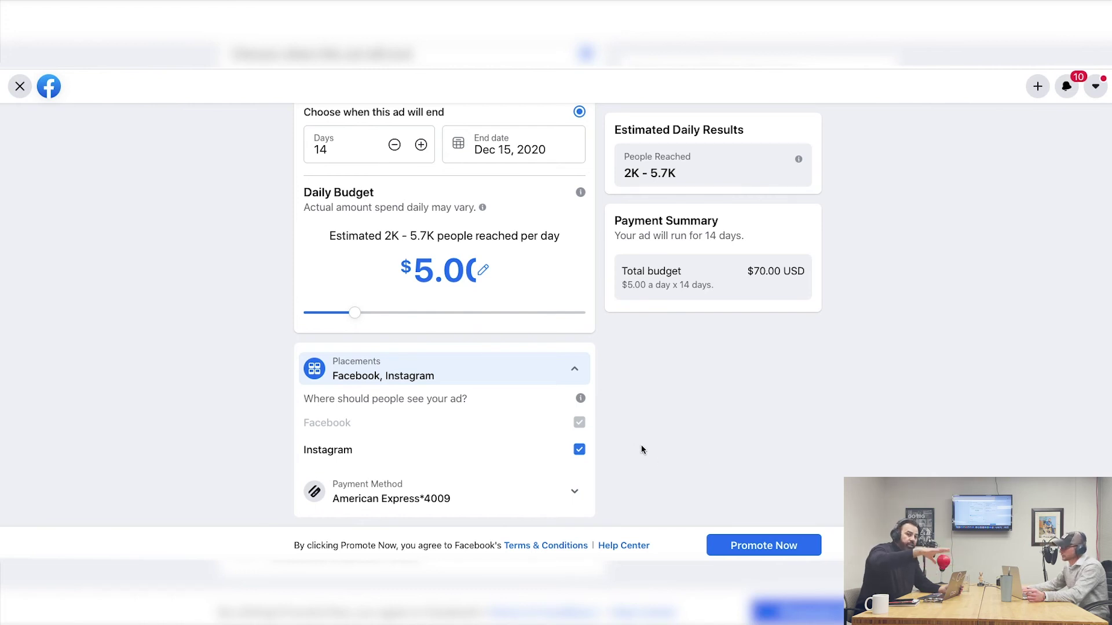
Step: Check the finished ad creative, duration and budget once more and submit the ad for promotion
scroll(638, 450, up, 2)
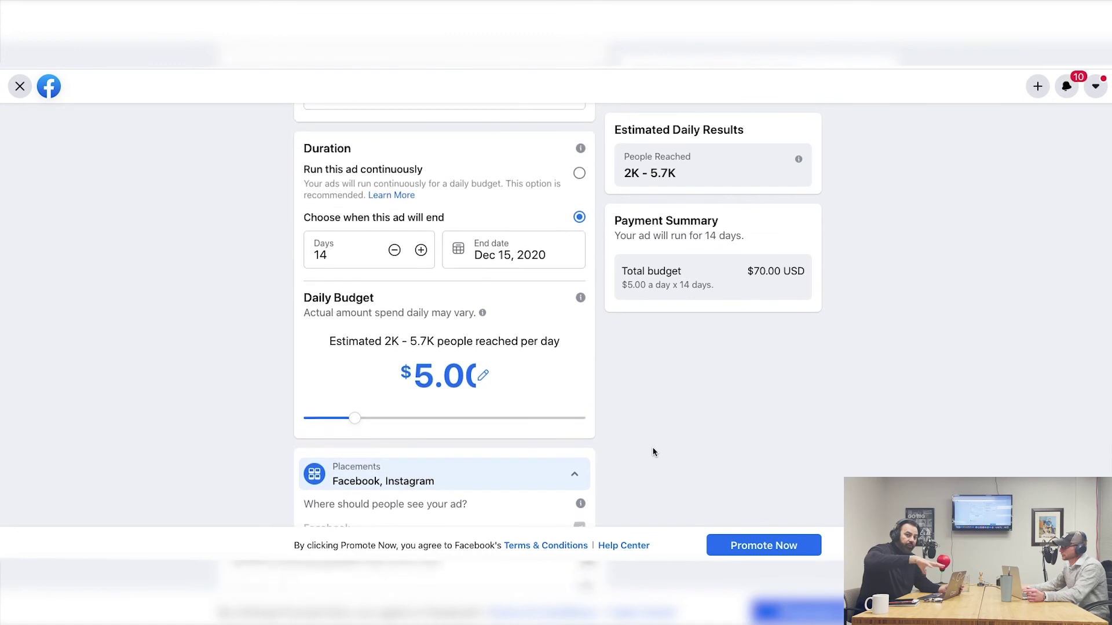
scroll(675, 437, up, 1)
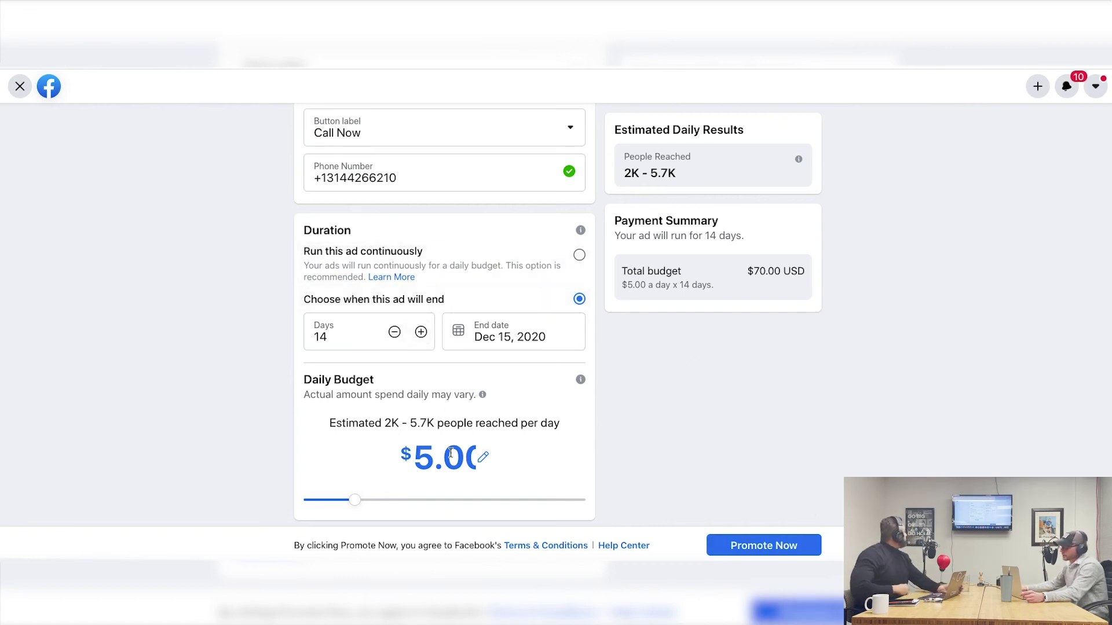
scroll(397, 421, up, 3)
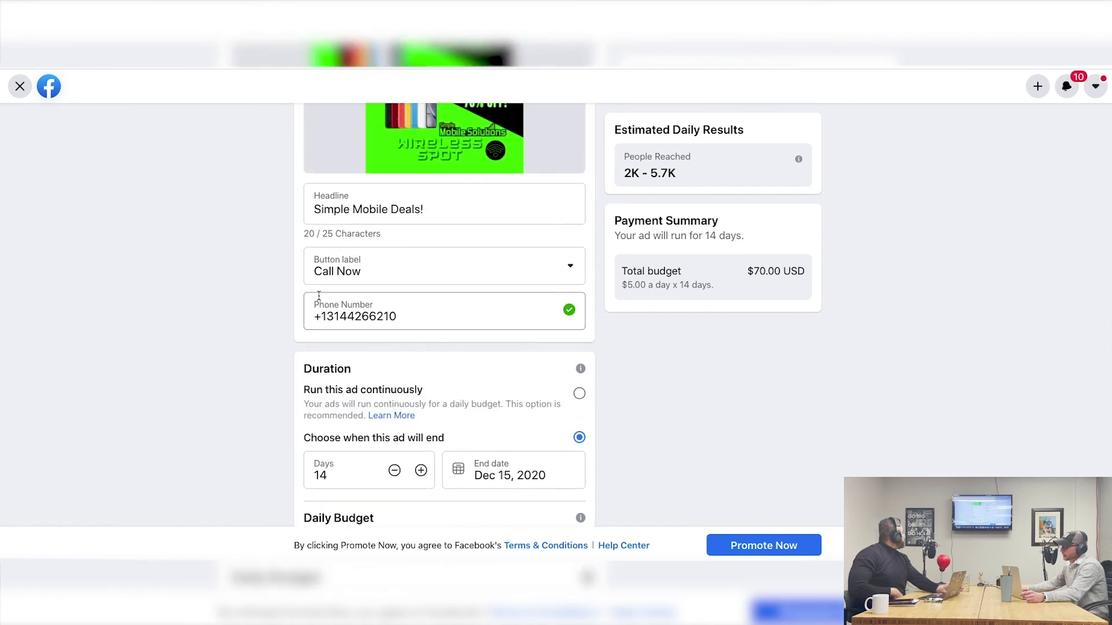
scroll(417, 448, up, 3)
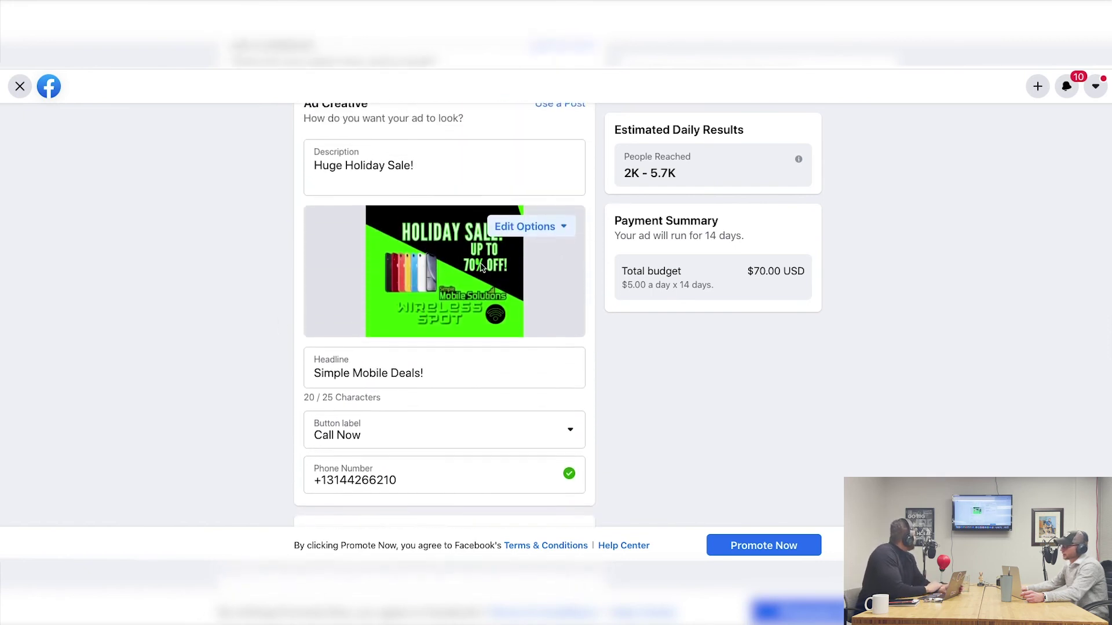
scroll(521, 307, down, 10)
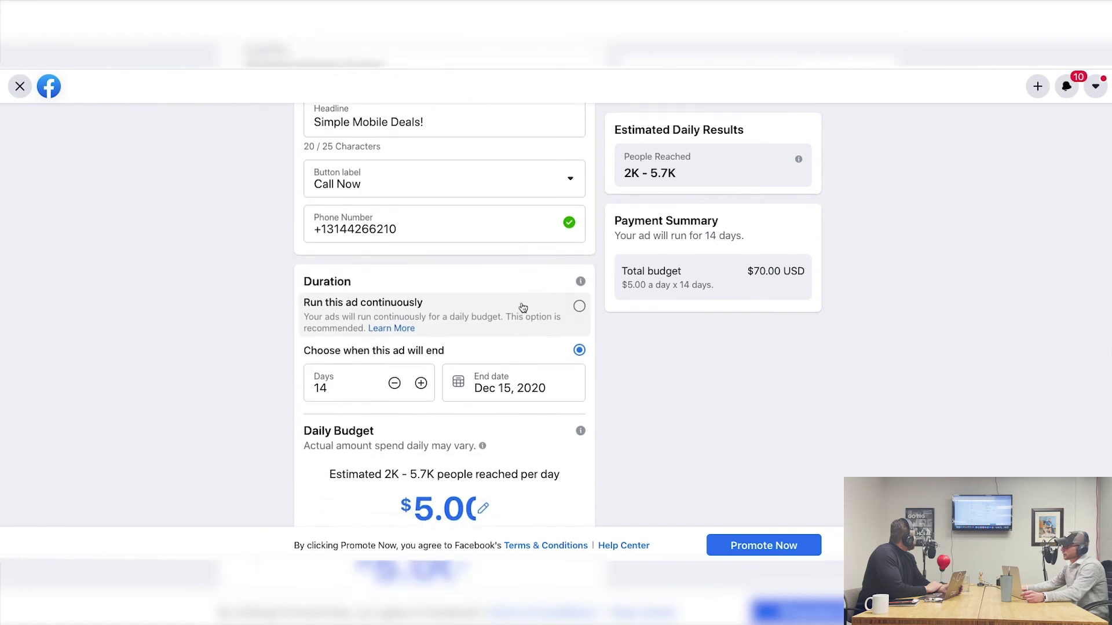
click(763, 546)
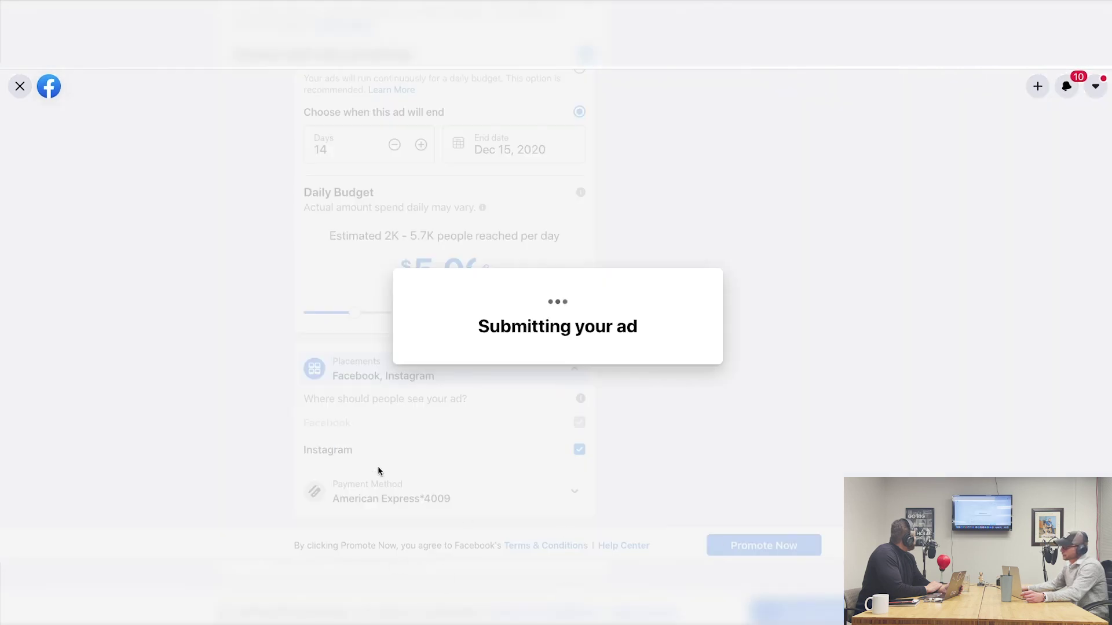